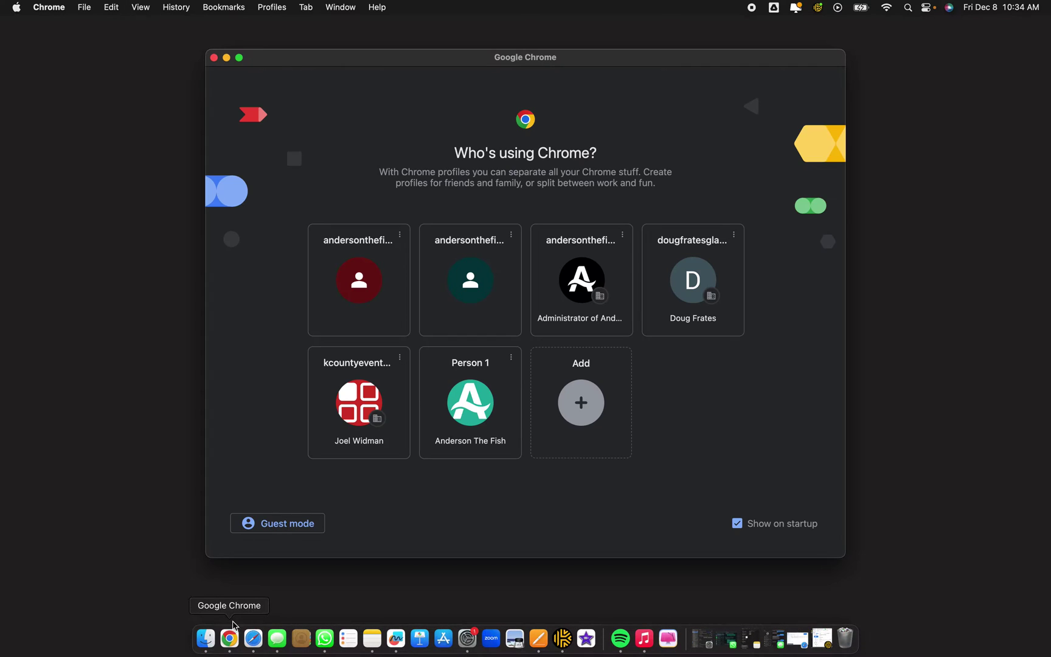
Open a Chrome browser window under the Person 1 profile.
click(456, 398)
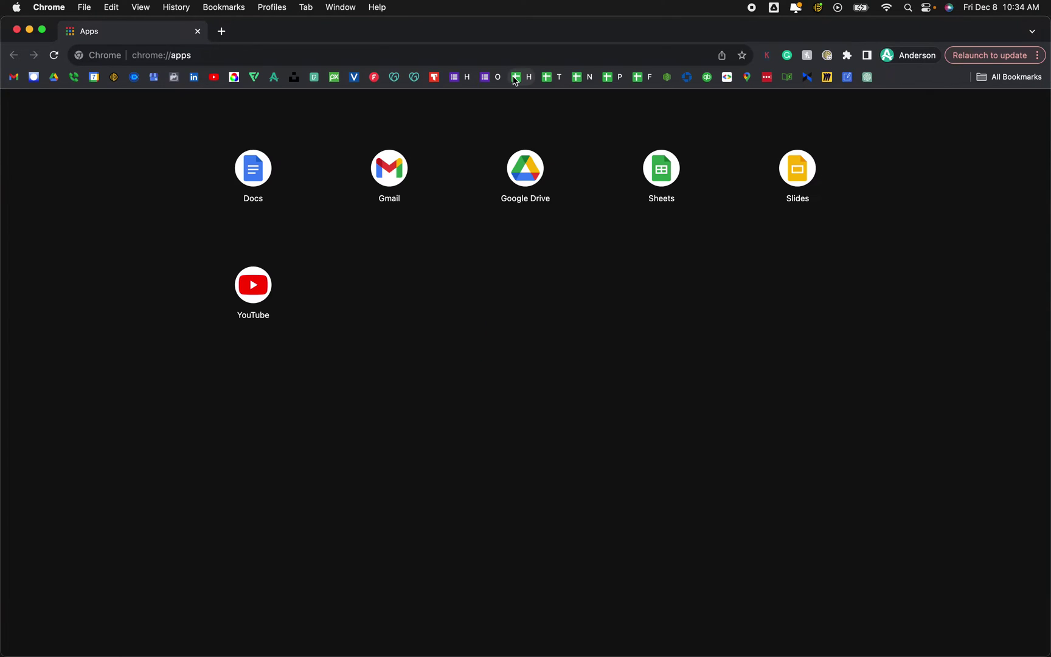
Go to the Wix sites dashboard from the Wix bookmark.
click(34, 77)
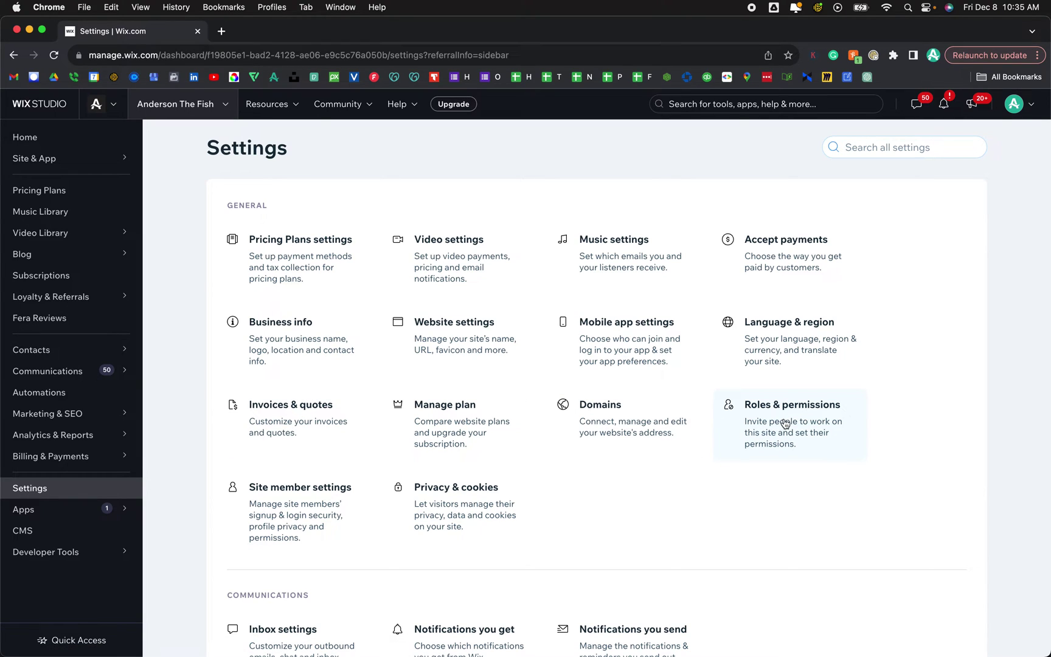
From Roles & permissions, start an invitation and add the collaborator's full Gmail address, replacing an invalid entry.
click(781, 417)
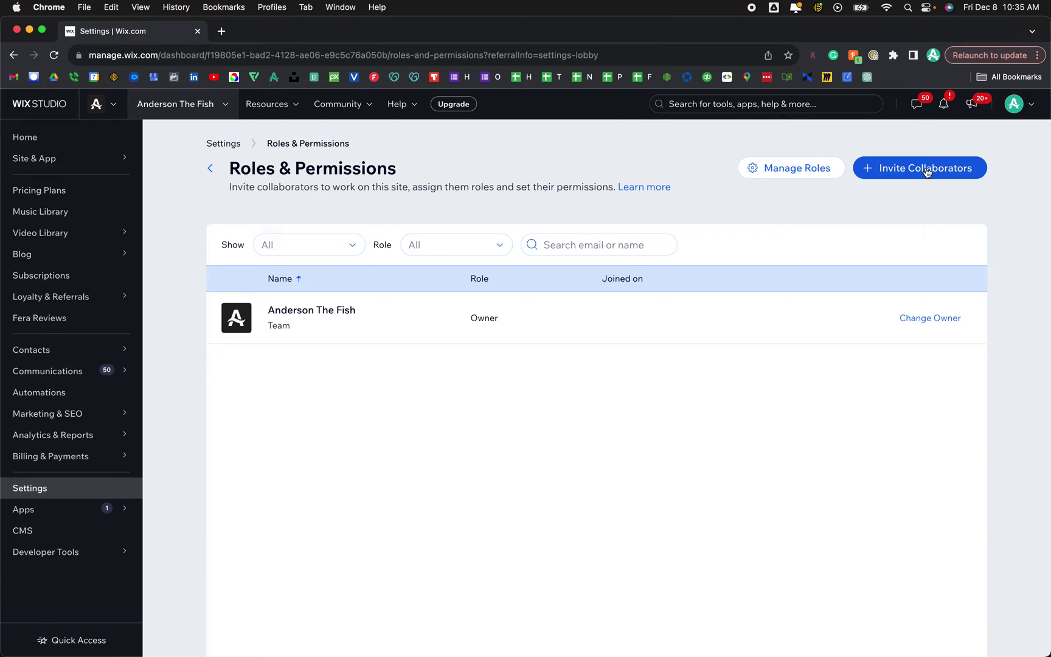
click(926, 170)
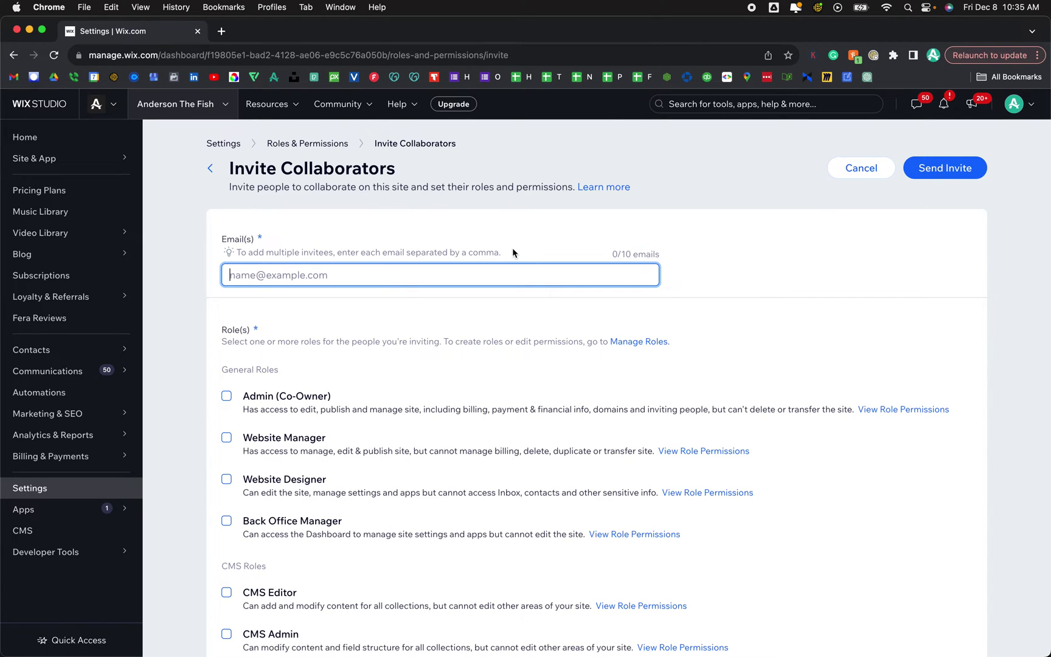
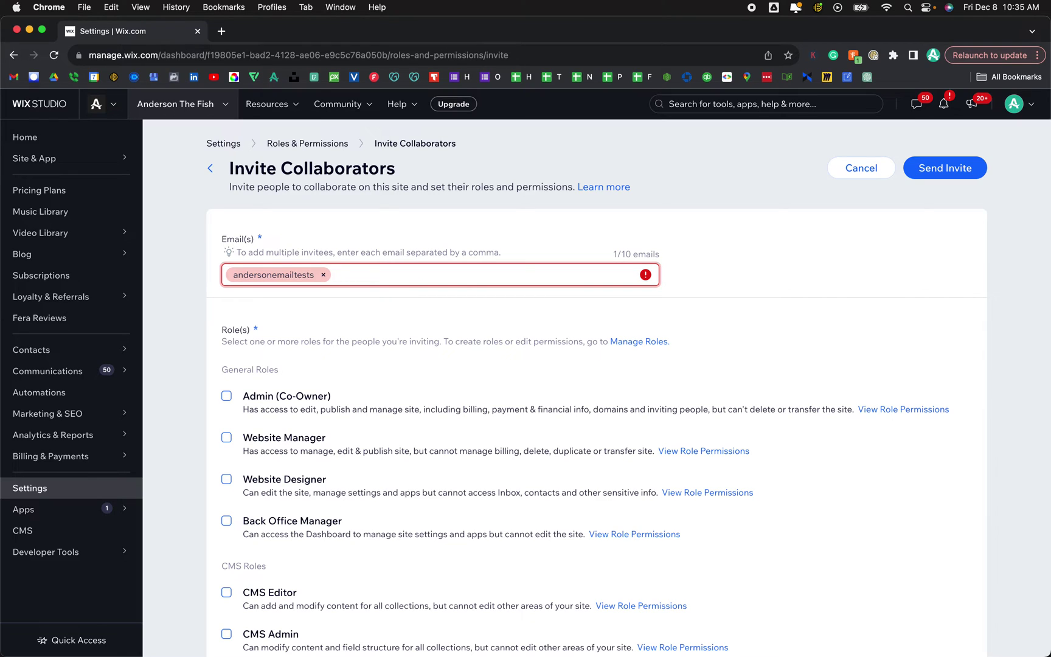
click(323, 274)
click(351, 276)
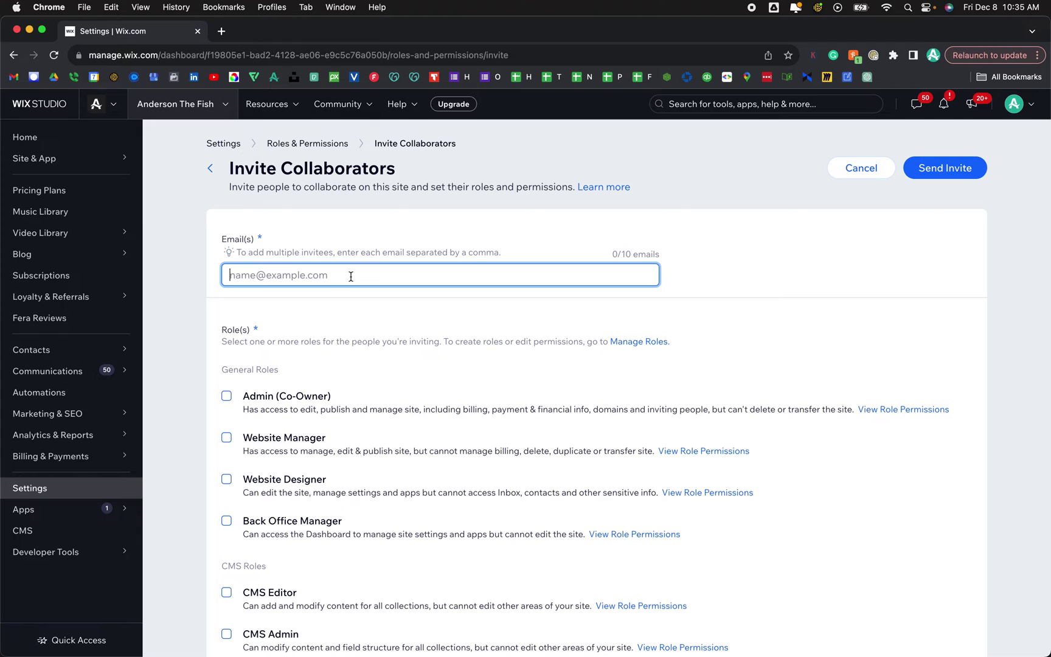
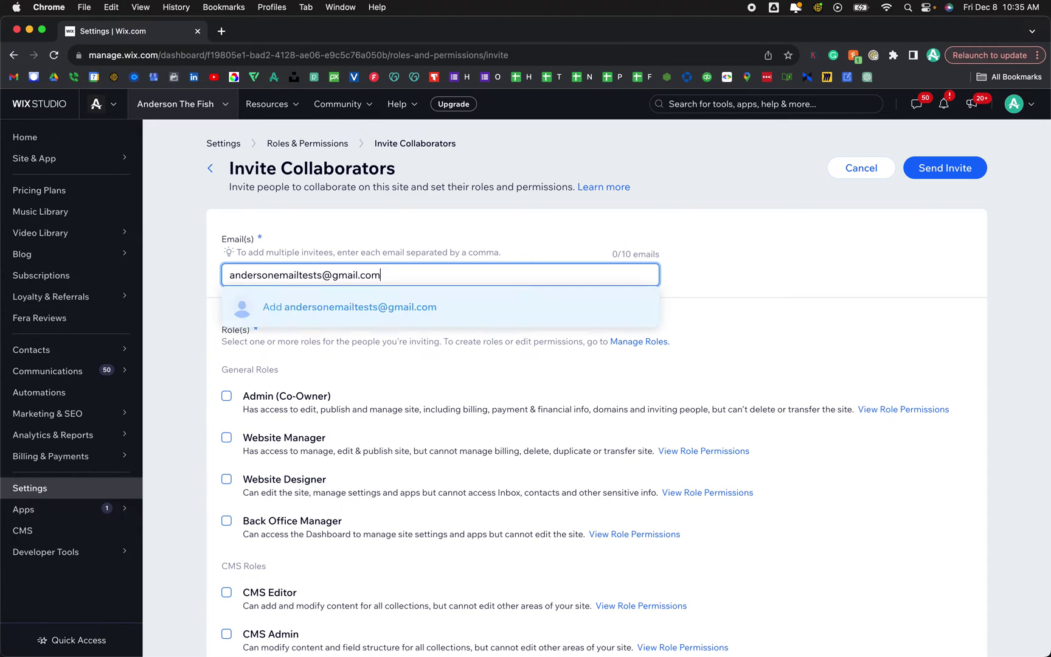
click(337, 319)
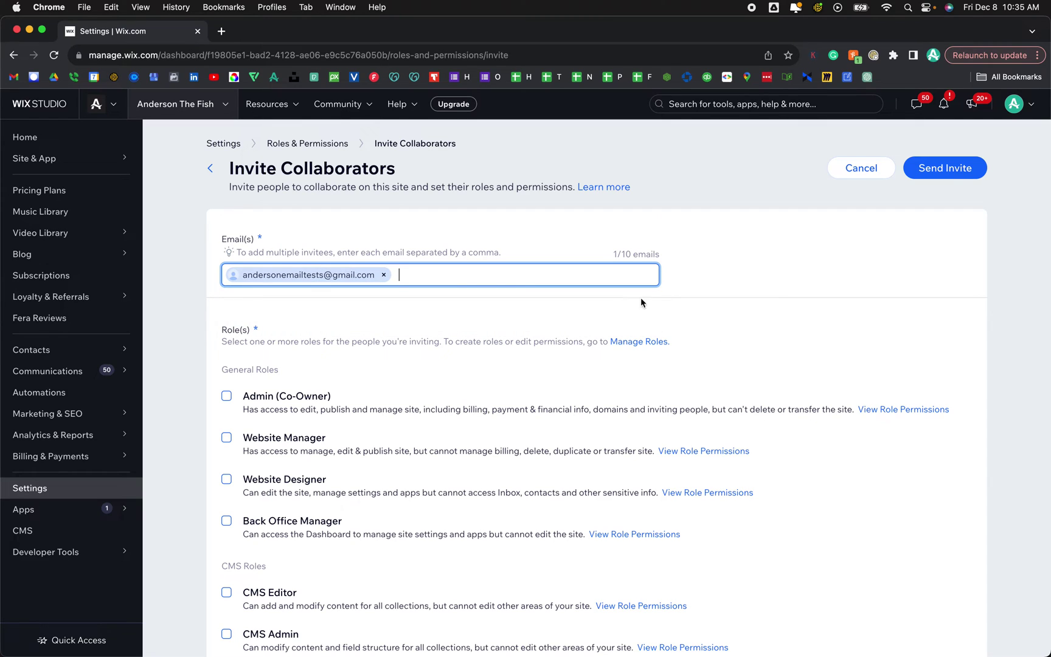
scroll(475, 412, down, 5)
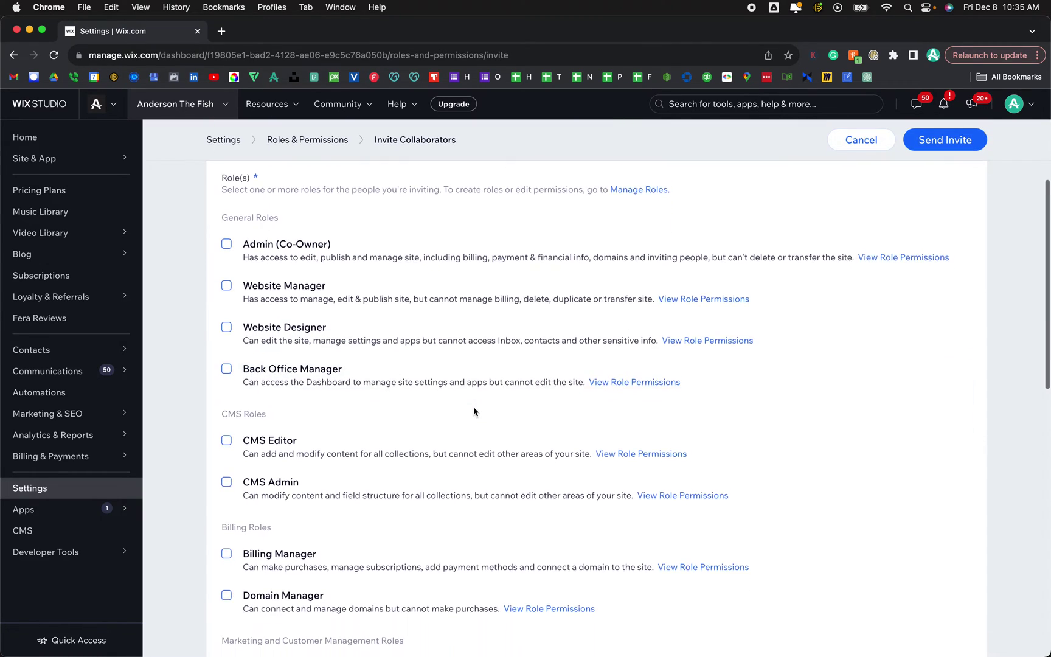
scroll(473, 407, down, 10)
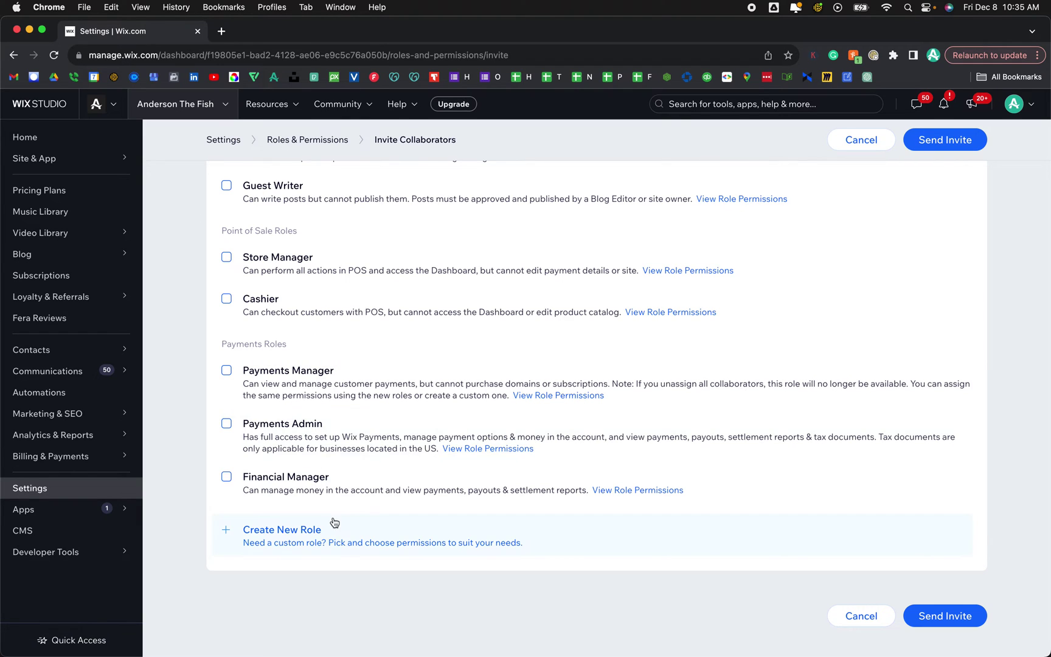
scroll(309, 541, up, 15)
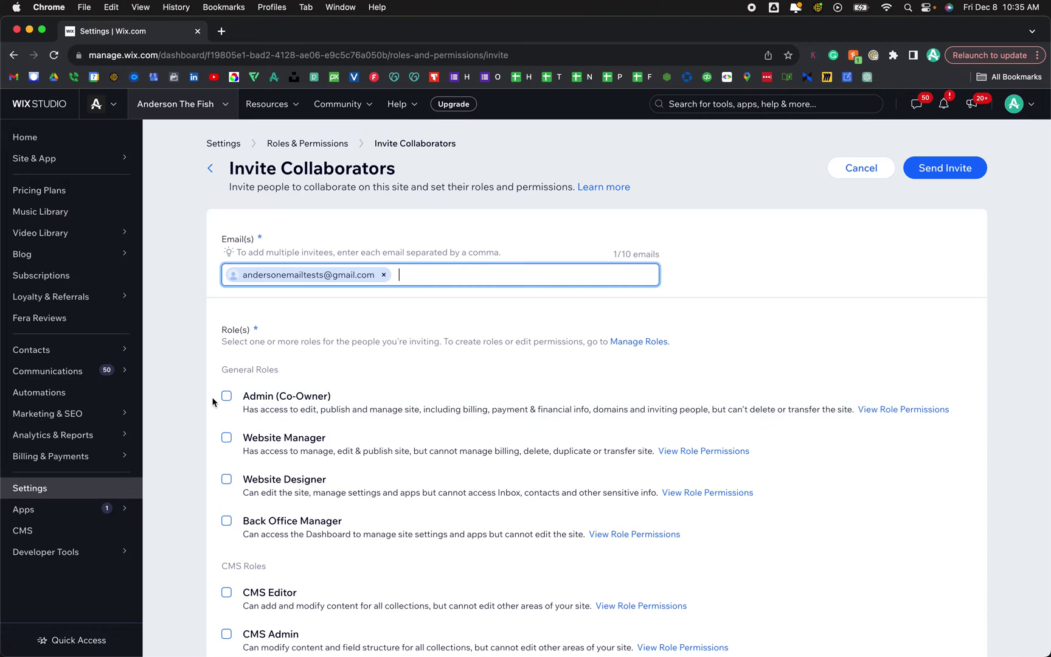
scroll(203, 398, down, 5)
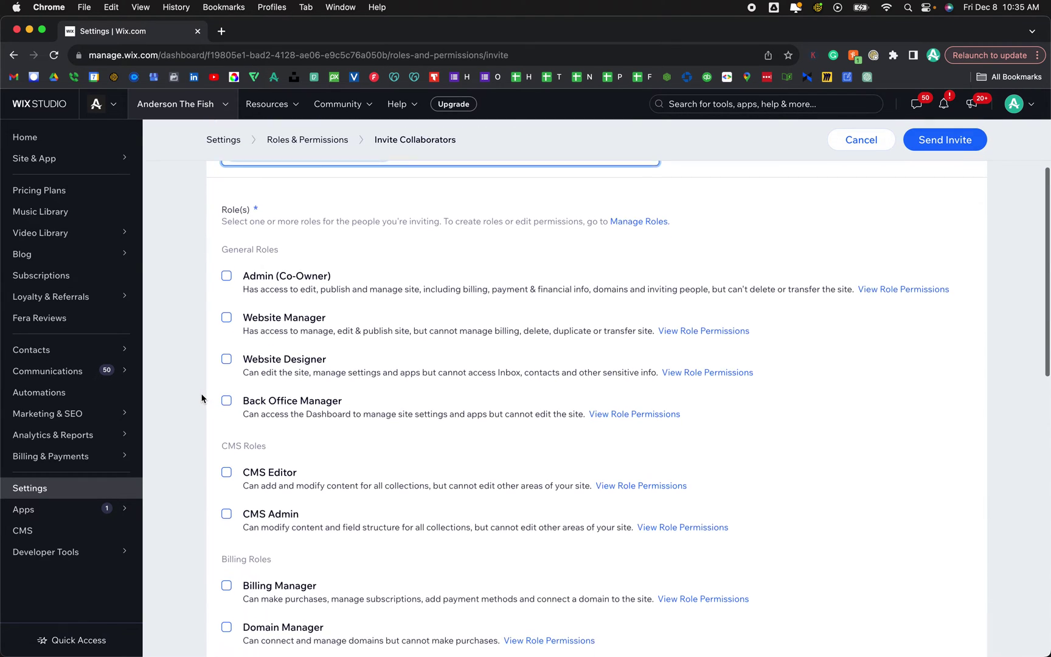
scroll(203, 399, down, 2)
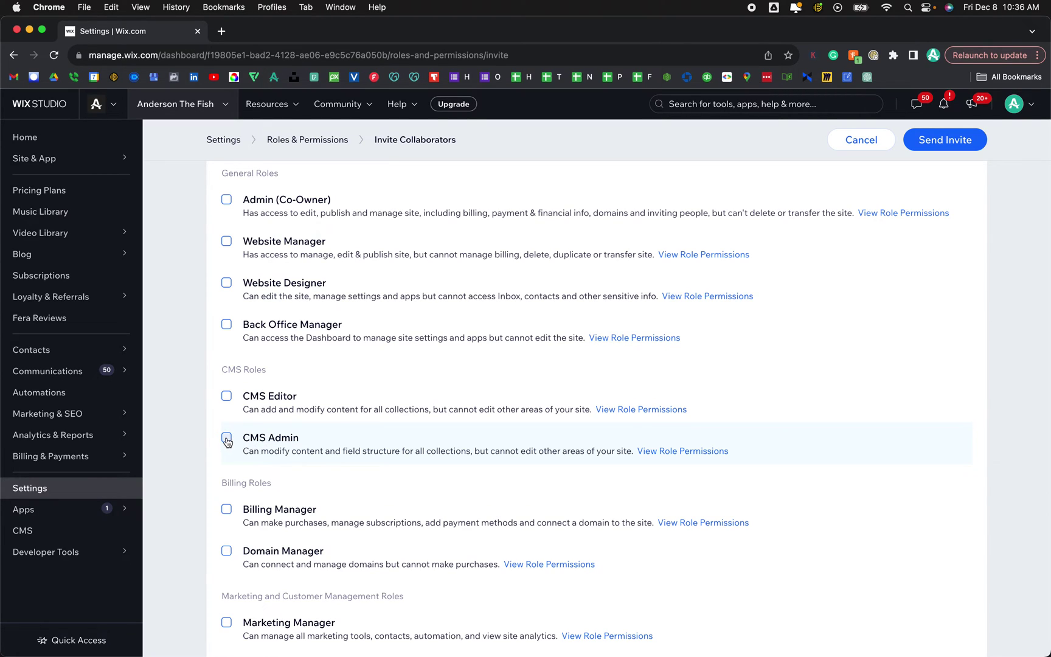
scroll(212, 445, down, 5)
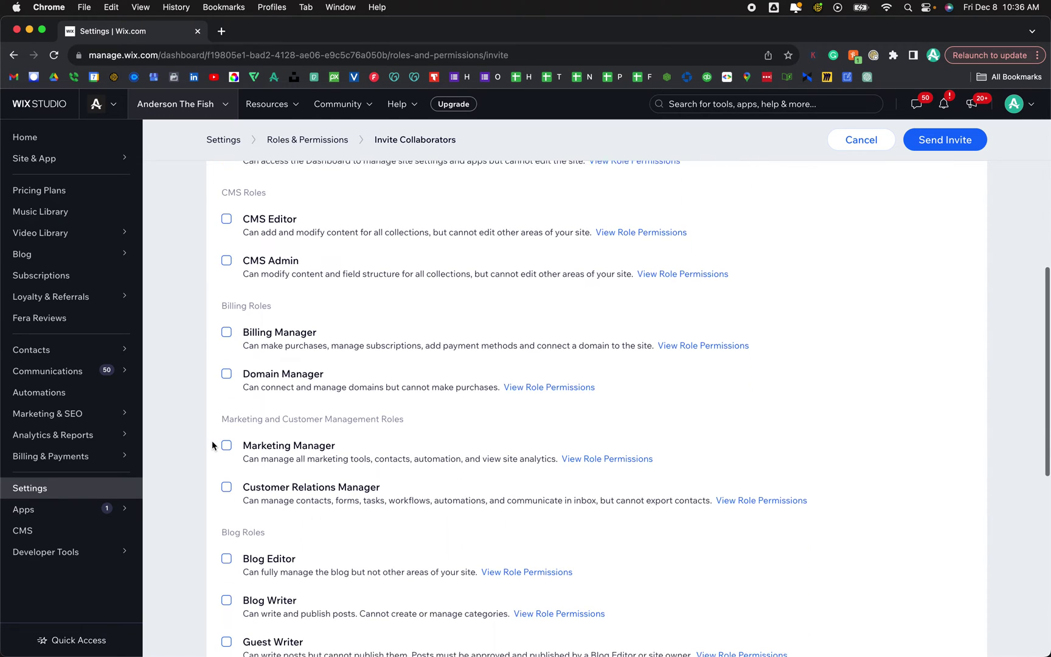
scroll(211, 445, down, 2)
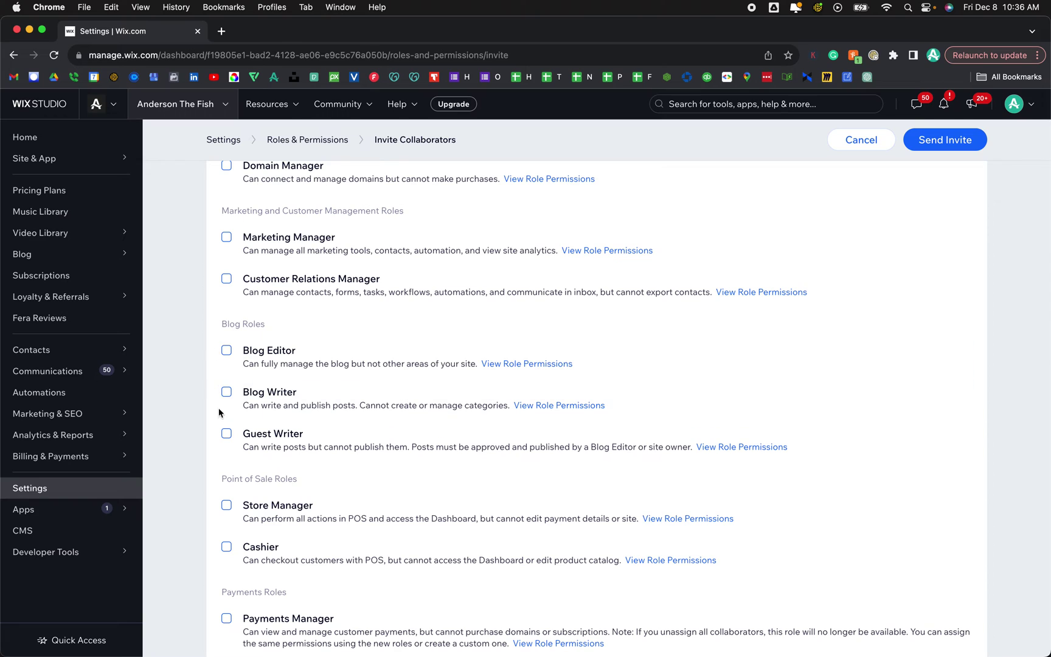
scroll(198, 407, down, 2)
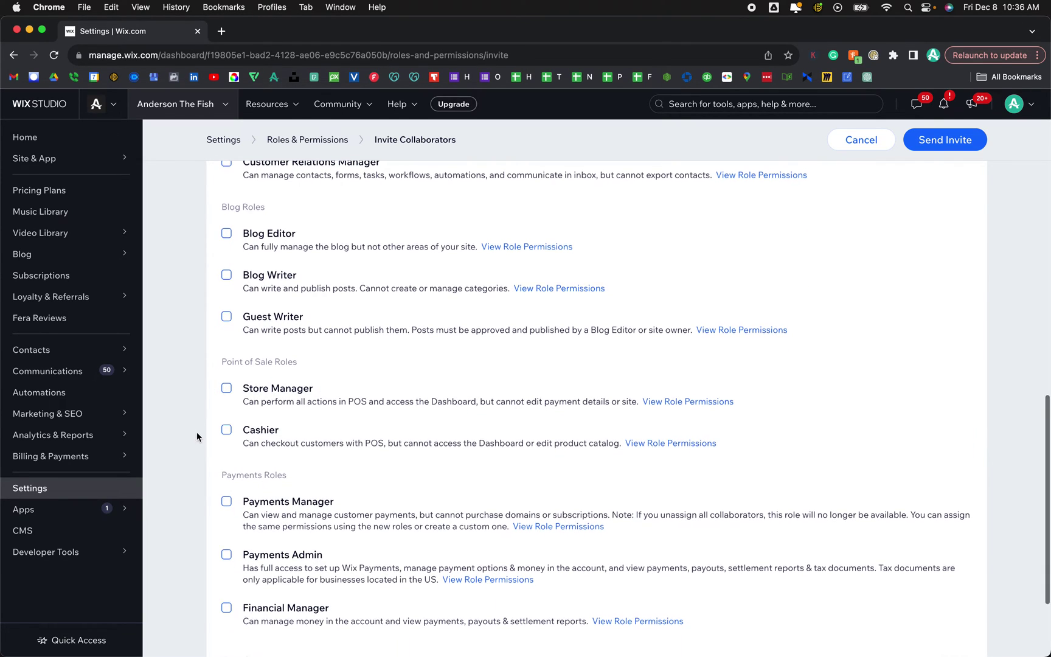
scroll(196, 433, down, 2)
scroll(197, 435, up, 3)
scroll(196, 435, up, 6)
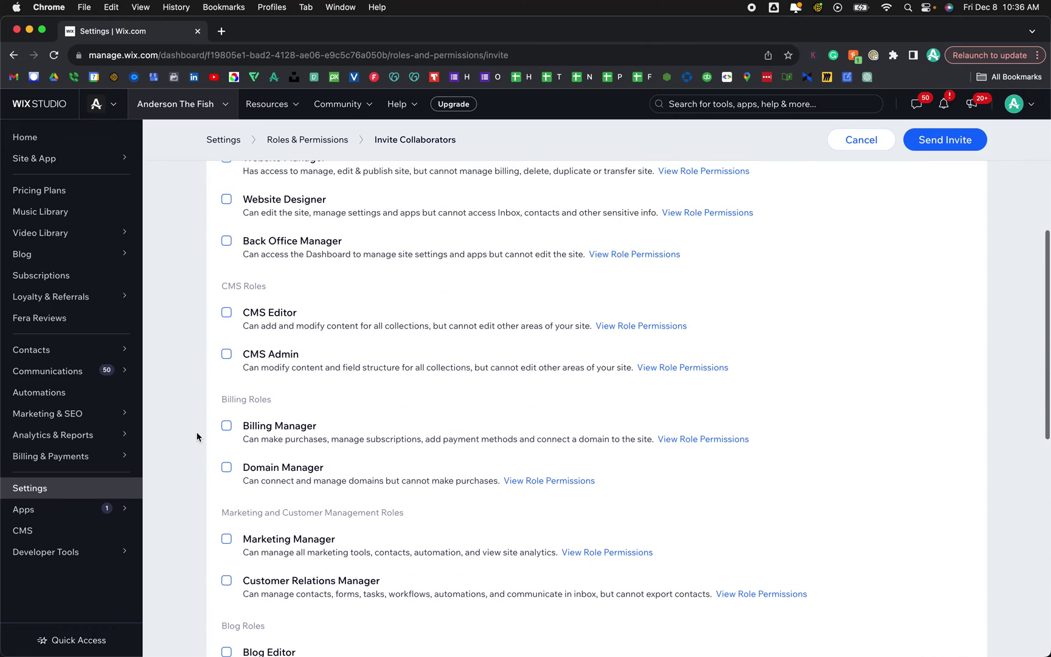
scroll(197, 437, up, 5)
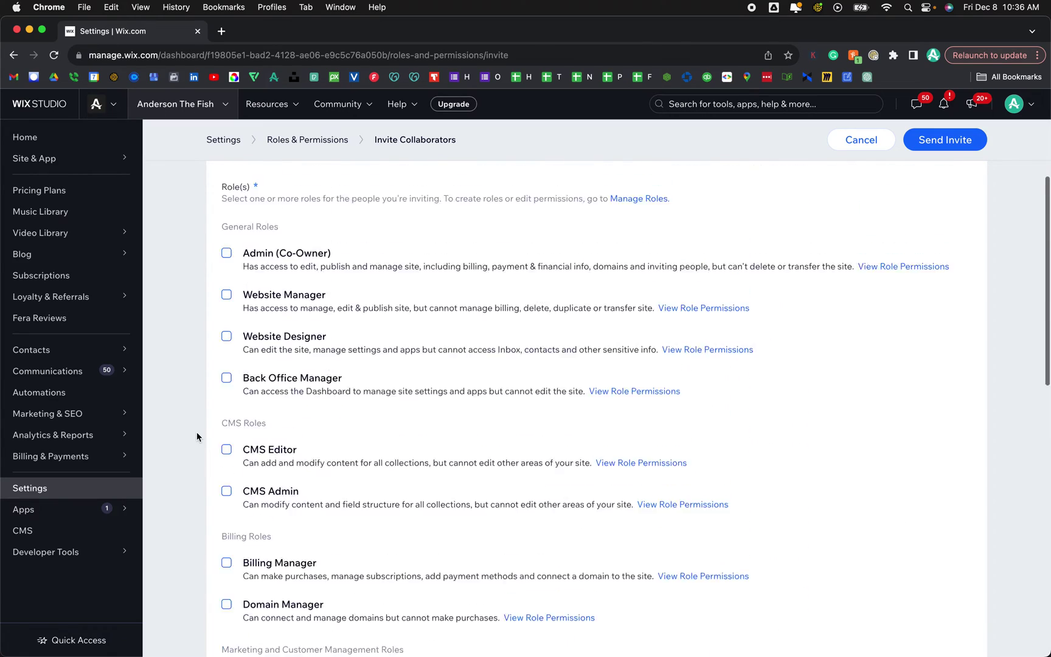
scroll(196, 432, down, 6)
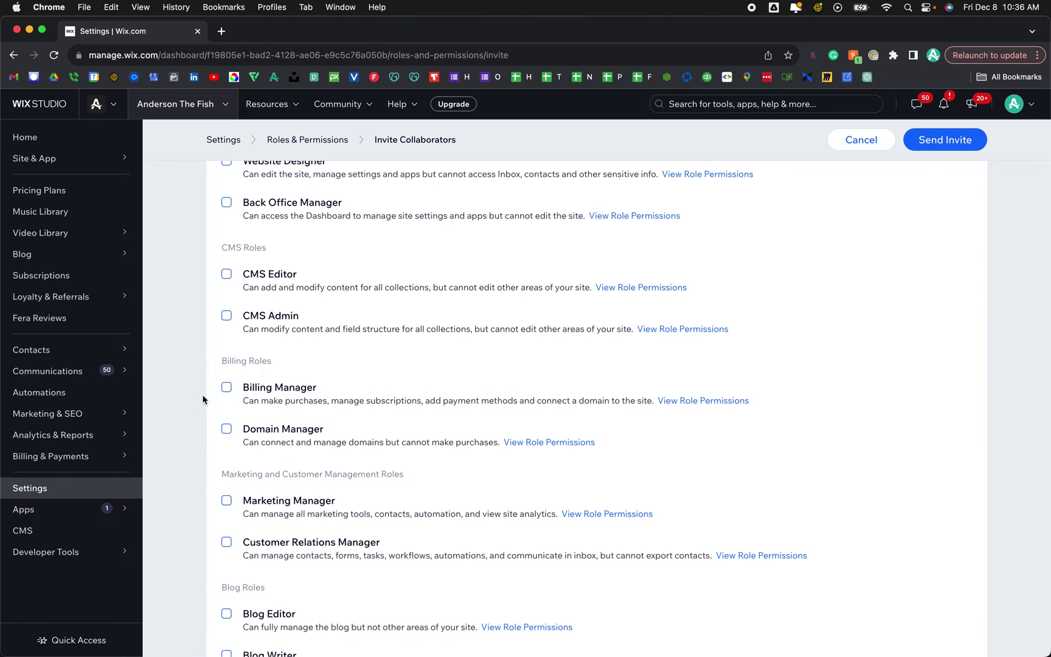
scroll(209, 381, up, 3)
scroll(209, 381, up, 5)
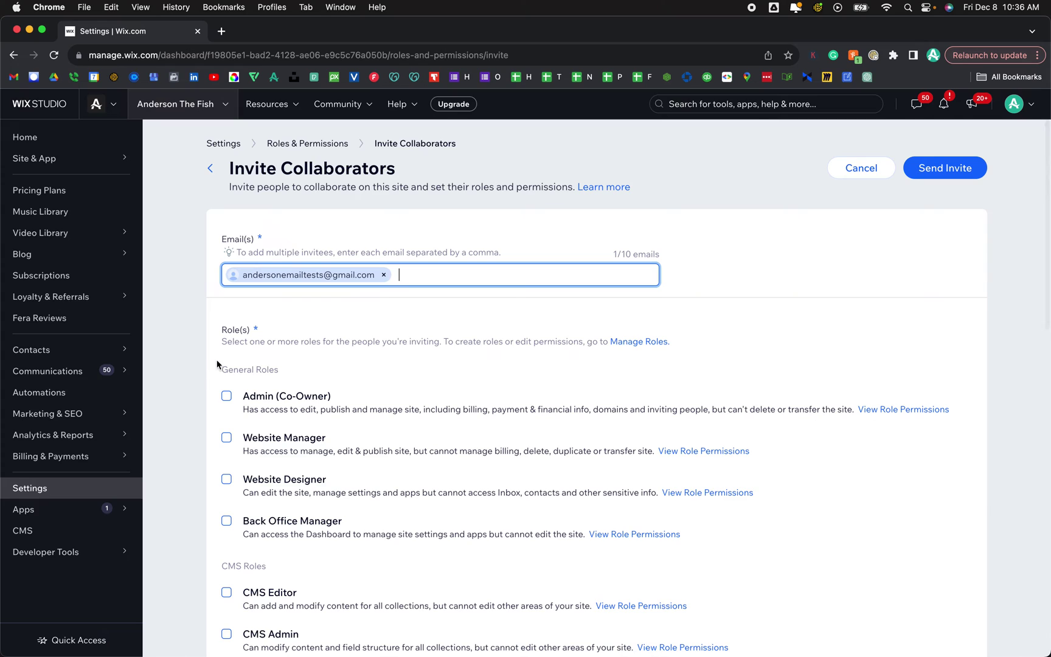
click(227, 396)
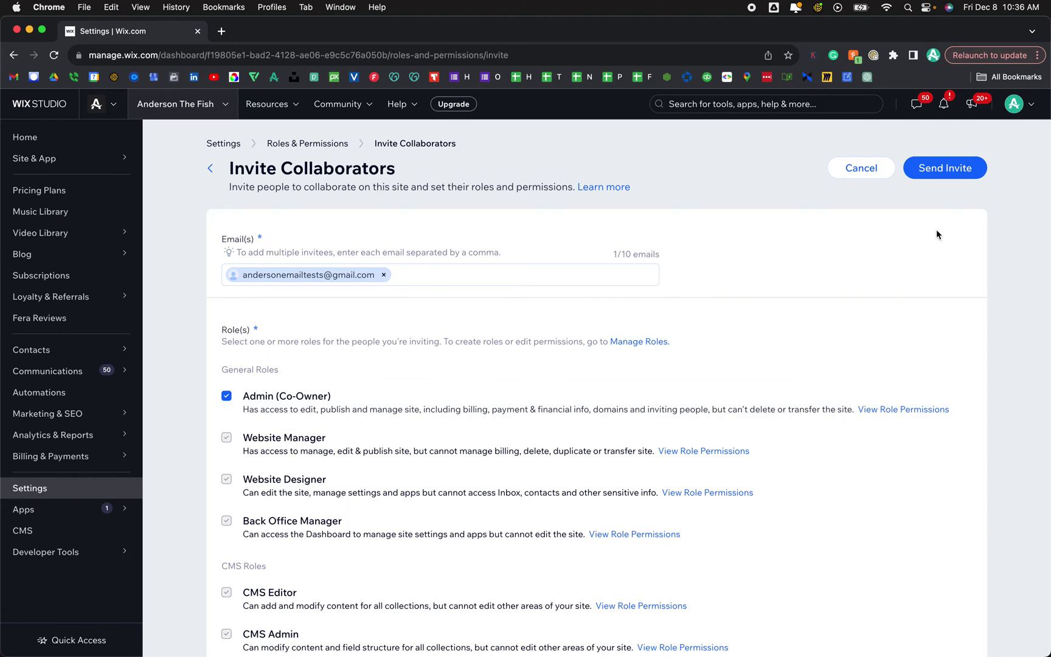
Send the Admin (Co-Owner) invitation, identifying the invitee as an agency or freelancer.
click(940, 173)
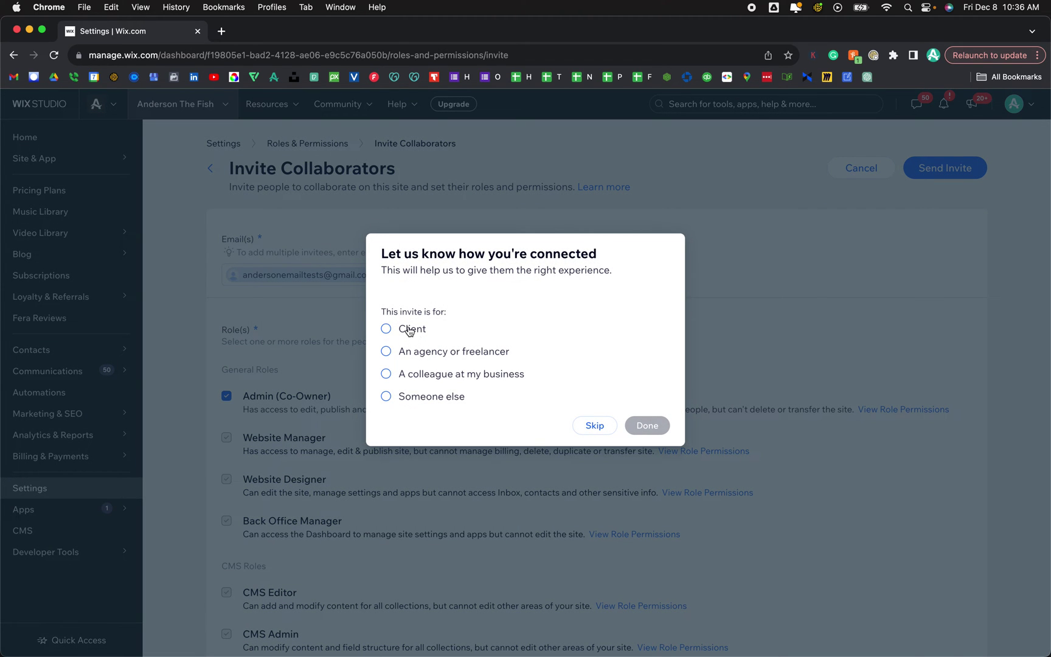
click(419, 356)
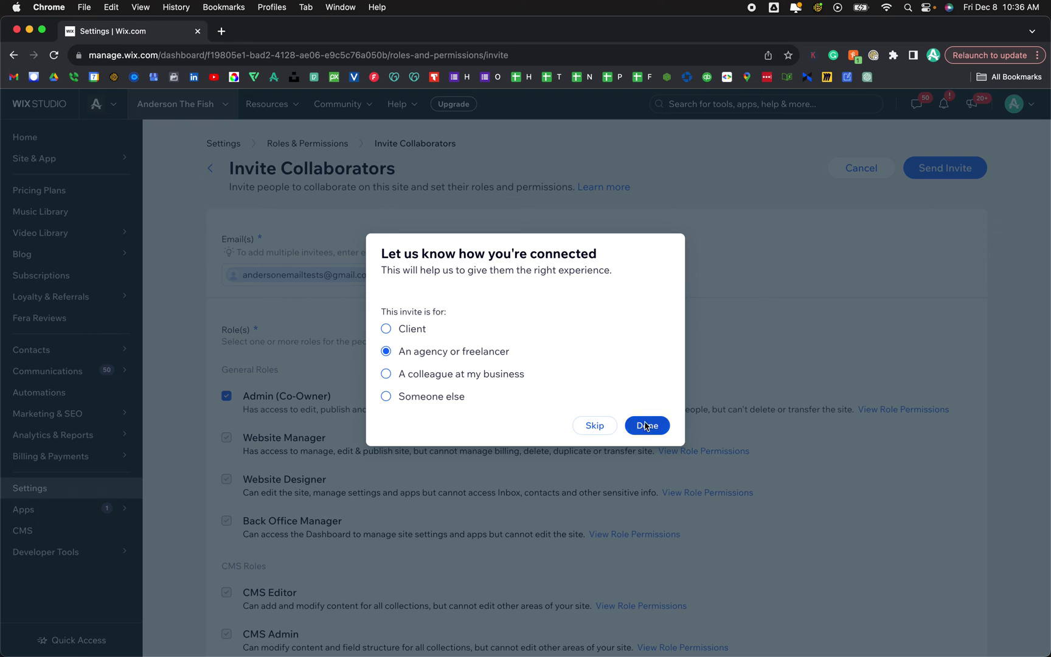
click(647, 426)
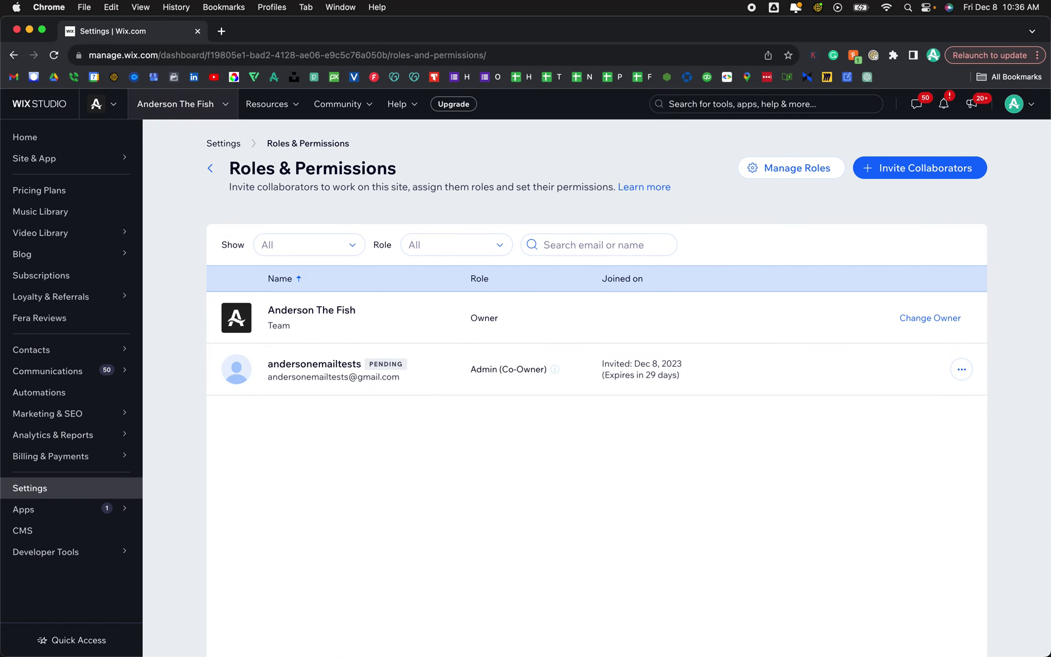
mouse_move(322, 650)
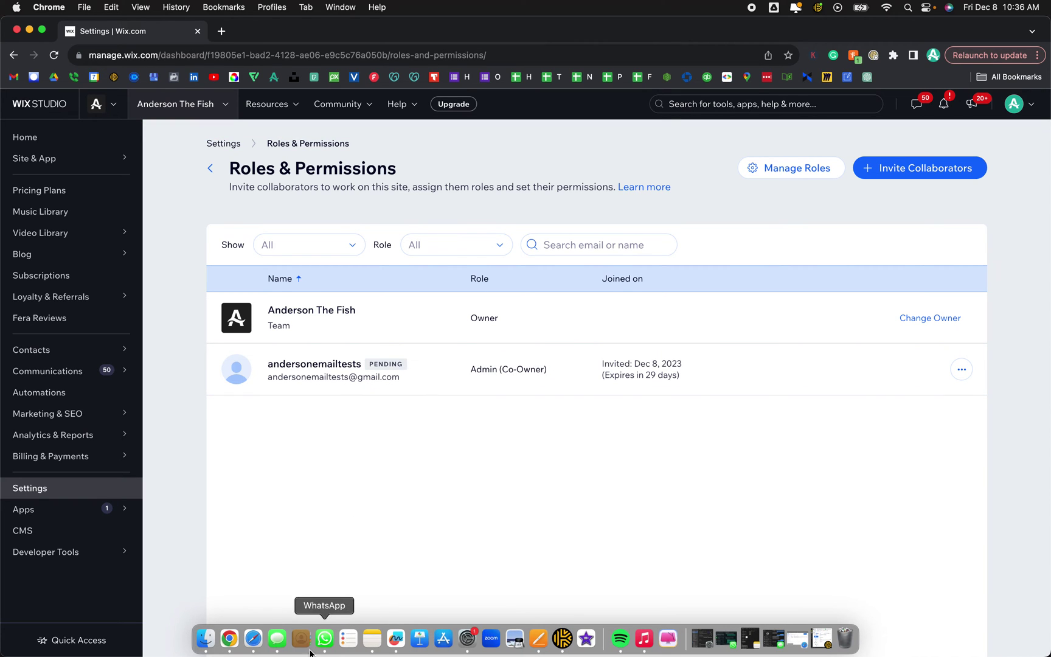
Switch to the Gmail inbox in Safari and open the Wix collaboration invitation email.
click(254, 639)
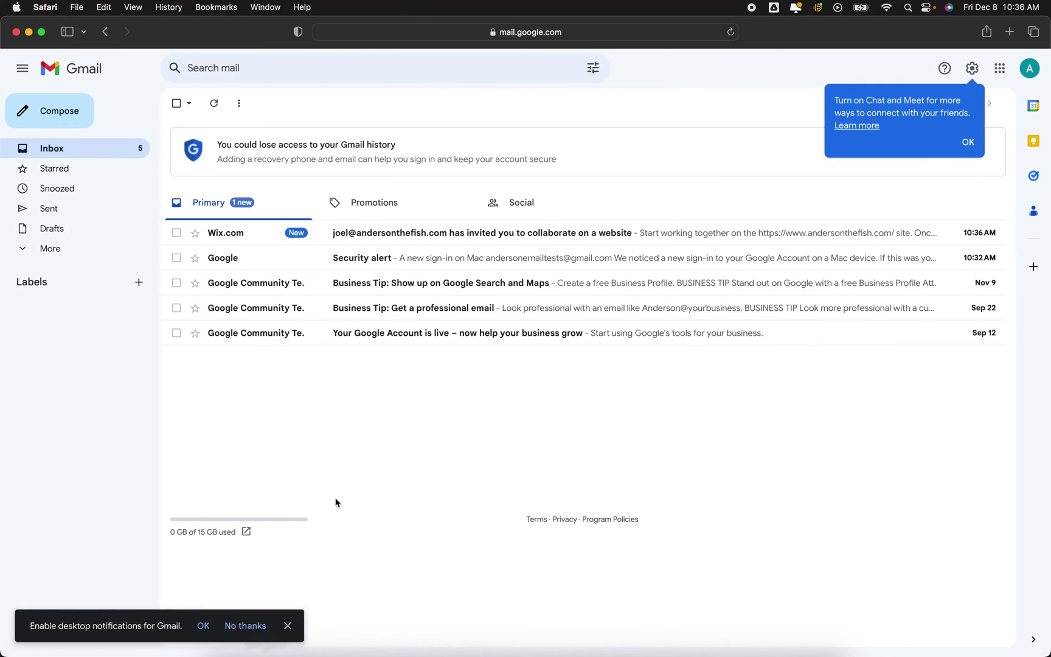
click(434, 238)
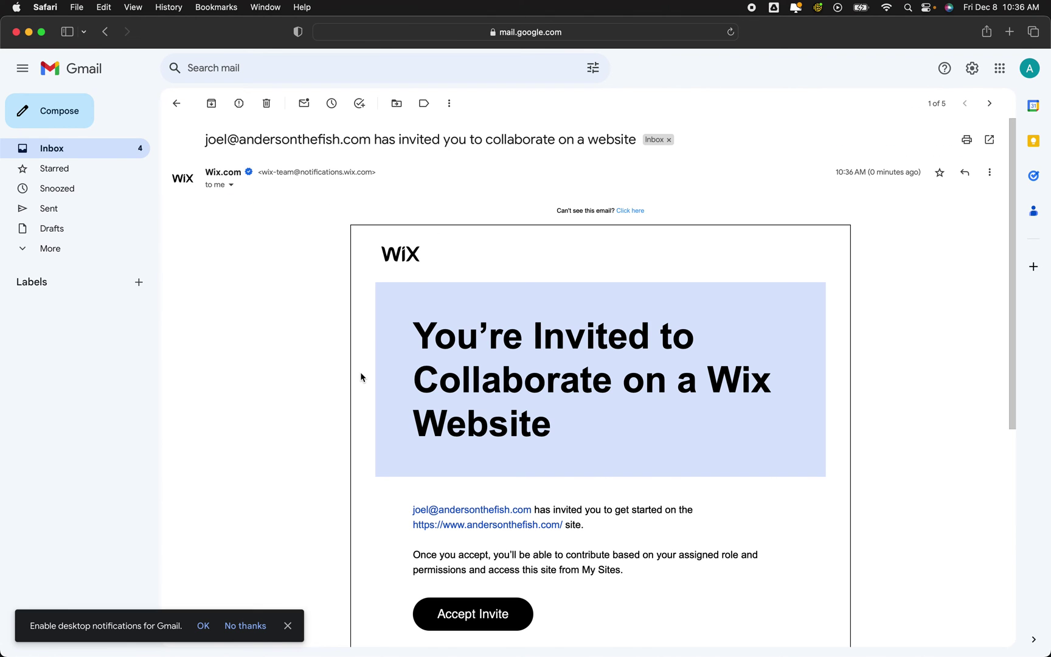
scroll(360, 374, down, 5)
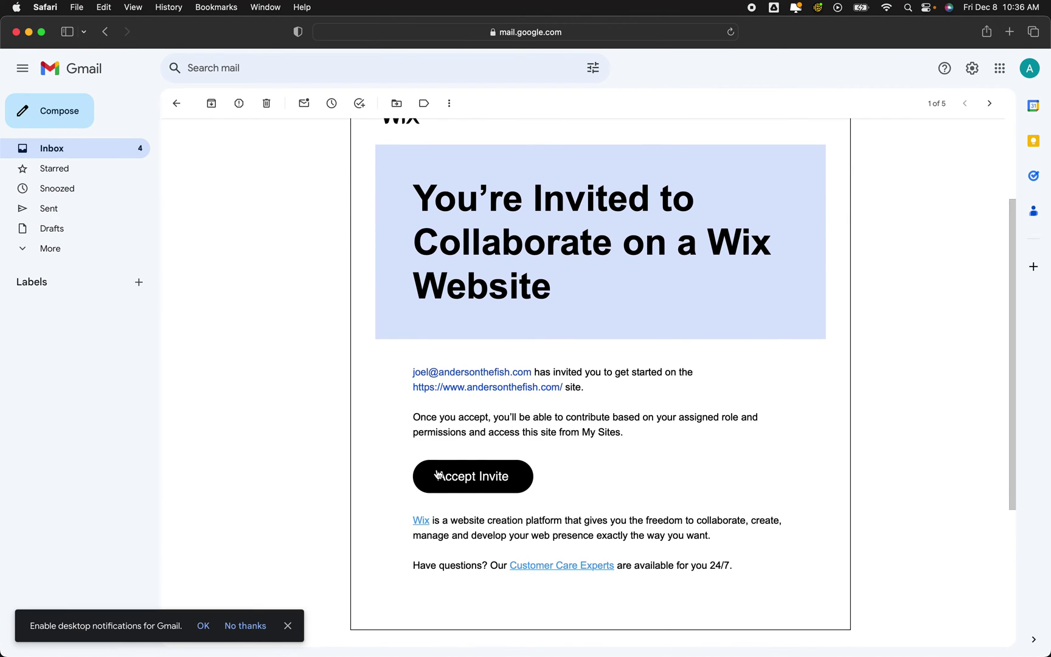